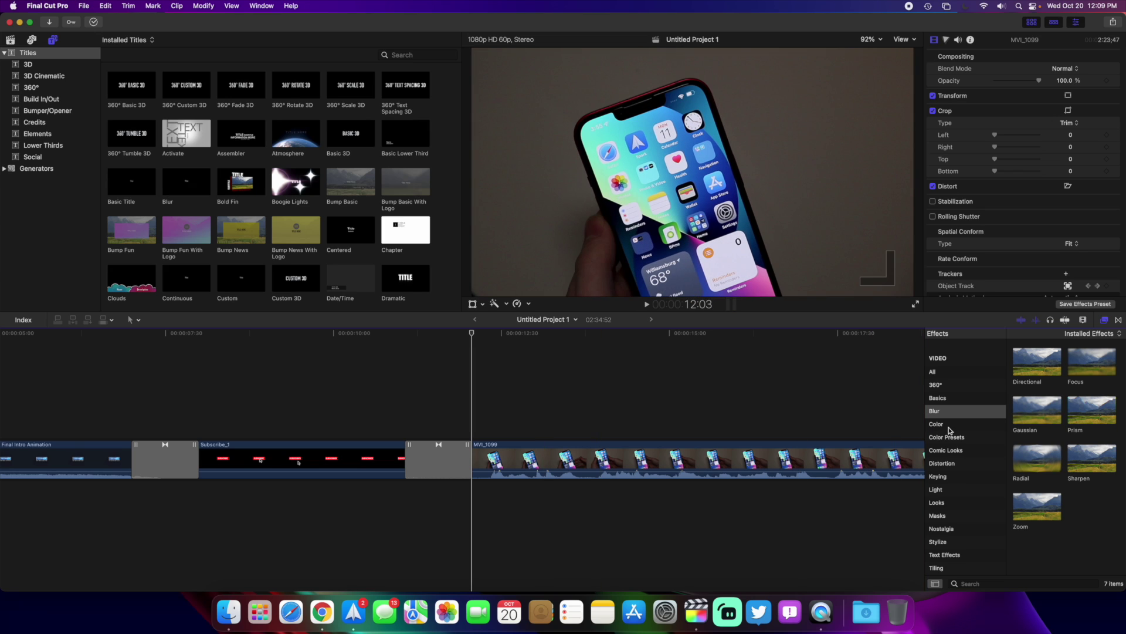
scroll(1005, 247, down, 2)
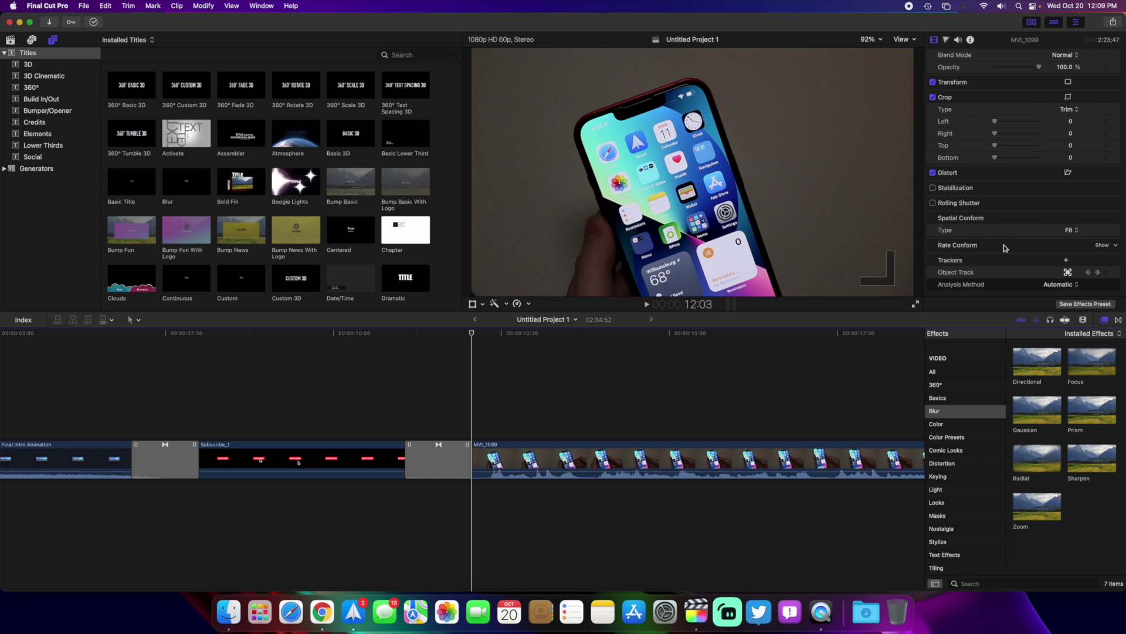
scroll(993, 252, up, 2)
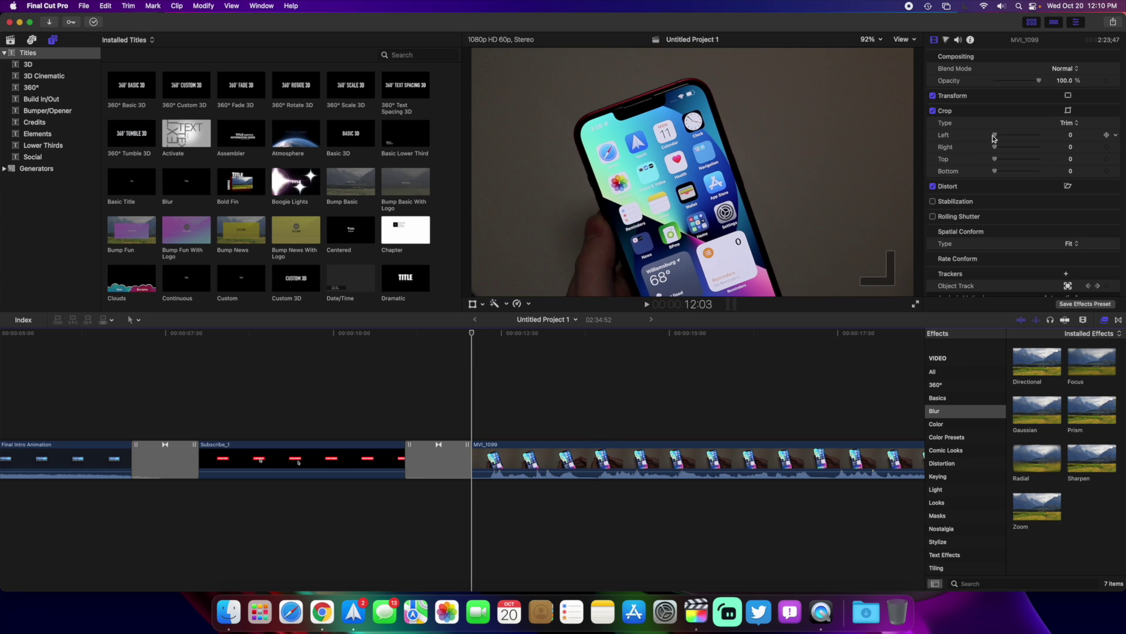
scroll(993, 137, down, 2)
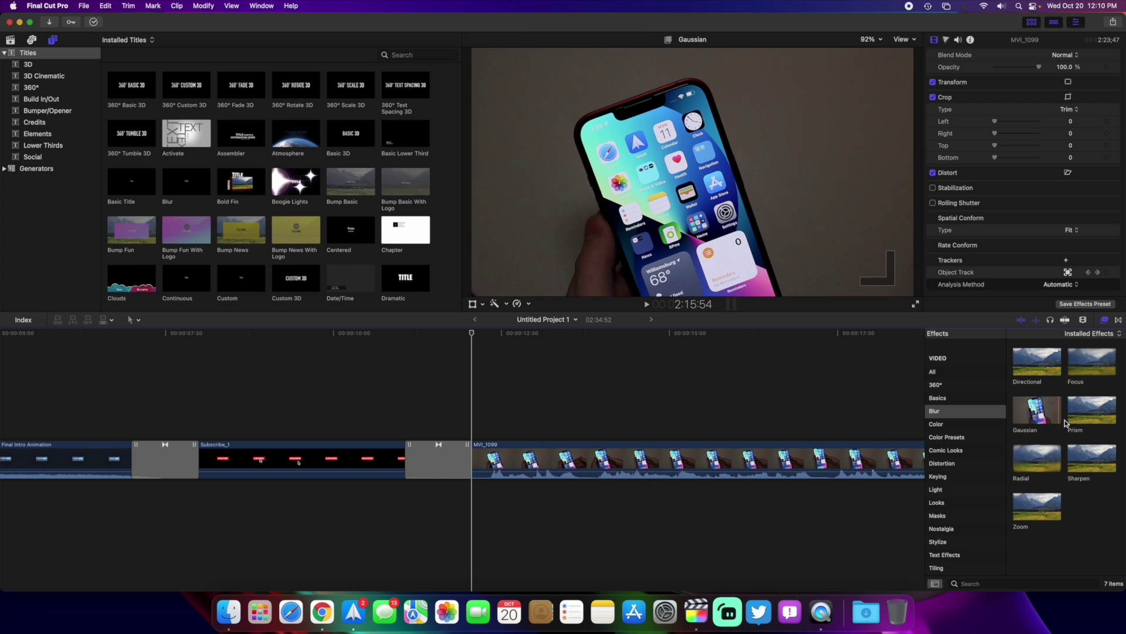
- Apply the Gaussian blur to the phone clip with a tracked shape mask and shrink the mask to fit the Settings icon
drag(1050, 417, 863, 333)
drag(741, 227, 723, 210)
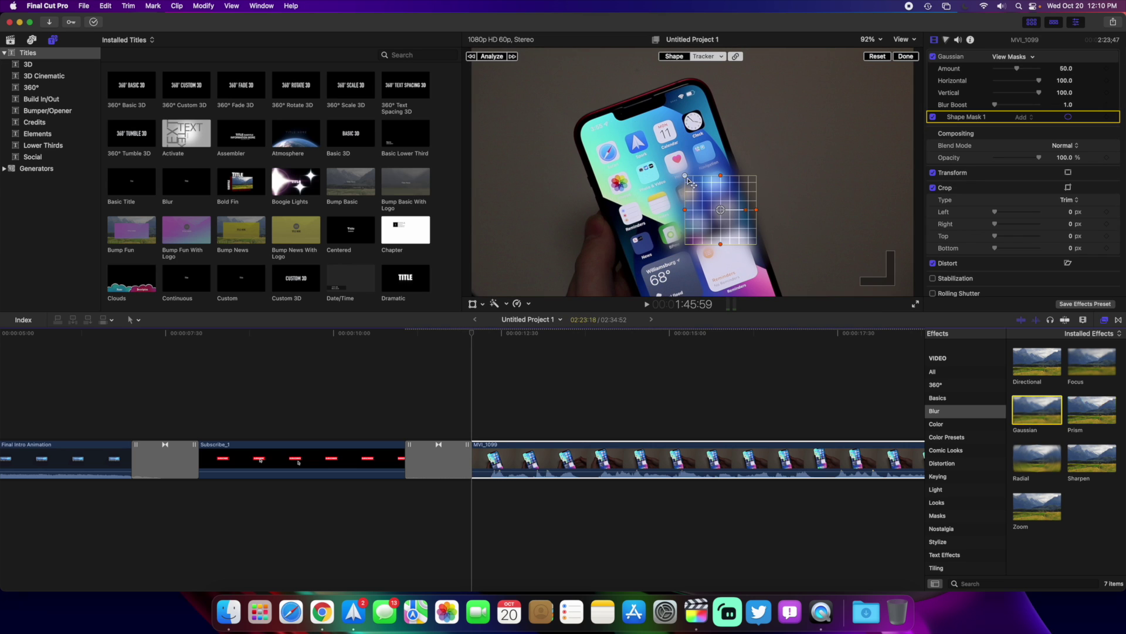
drag(727, 180, 722, 213)
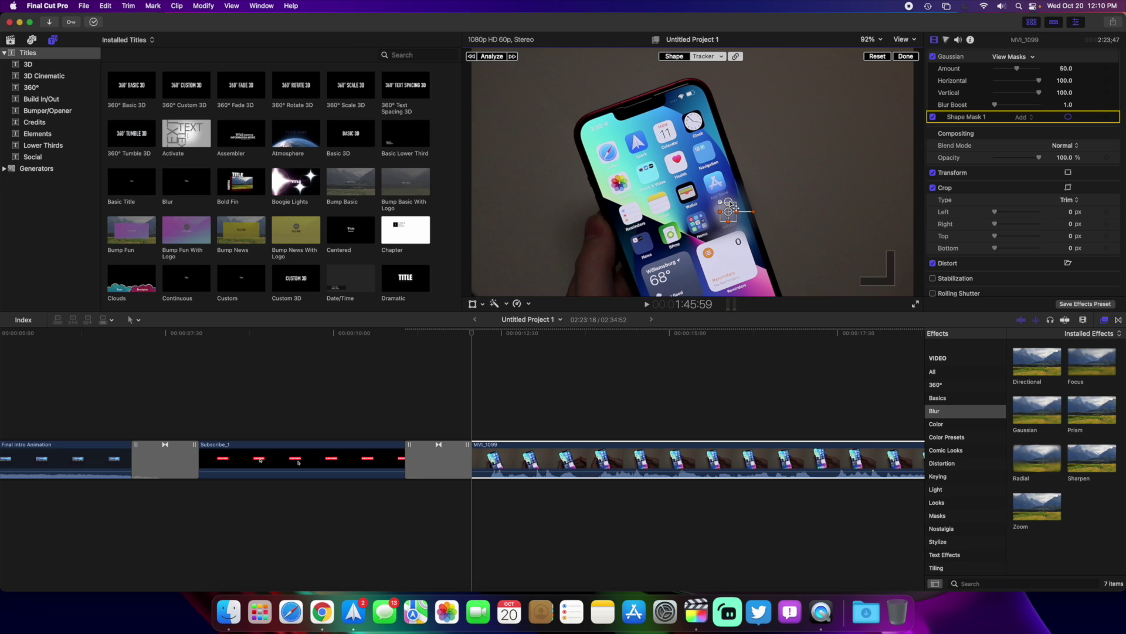
drag(741, 215, 747, 216)
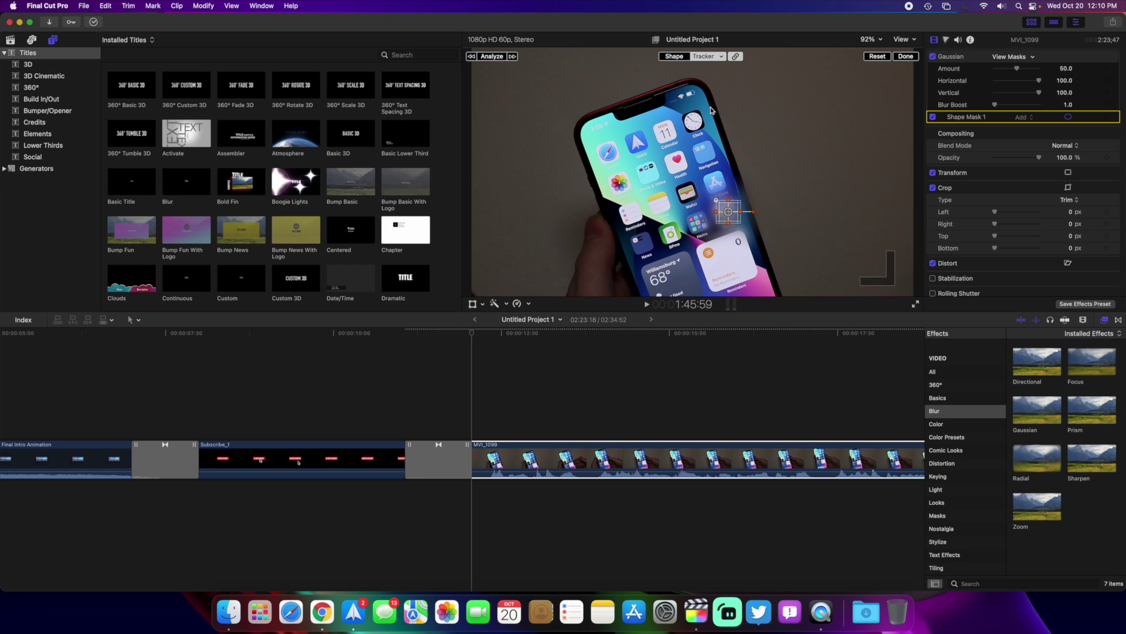
click(721, 57)
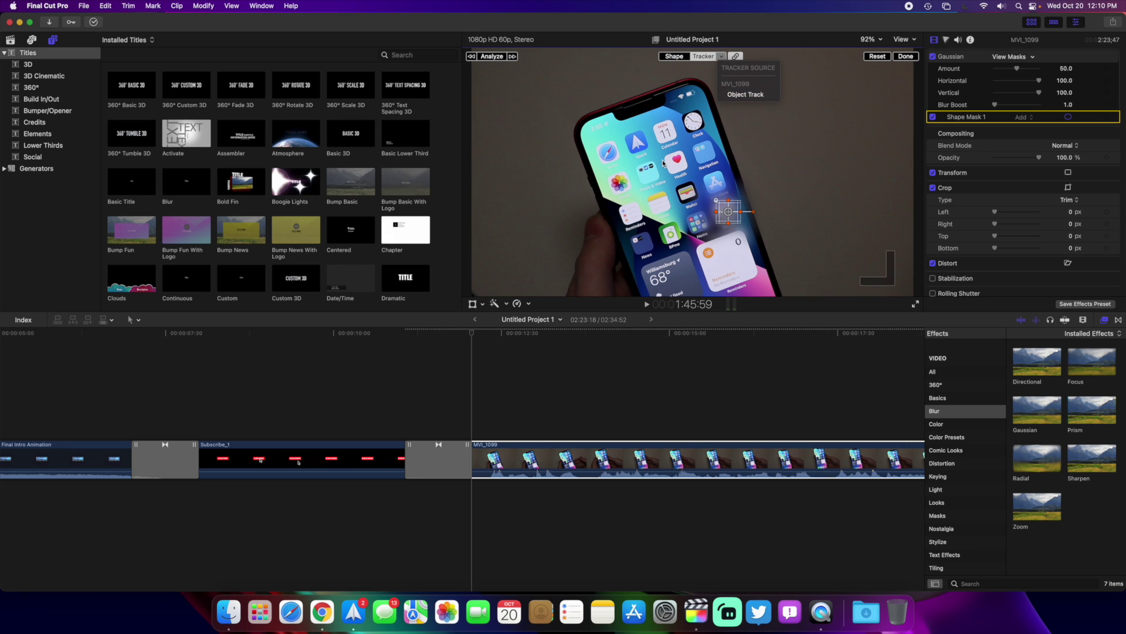
click(745, 94)
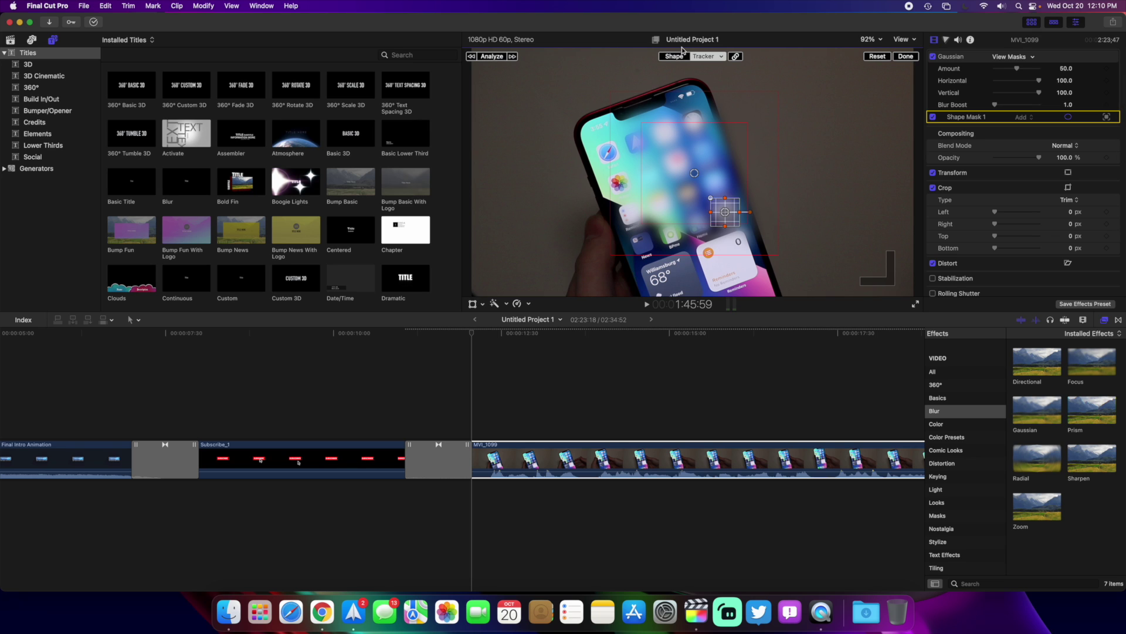
click(722, 57)
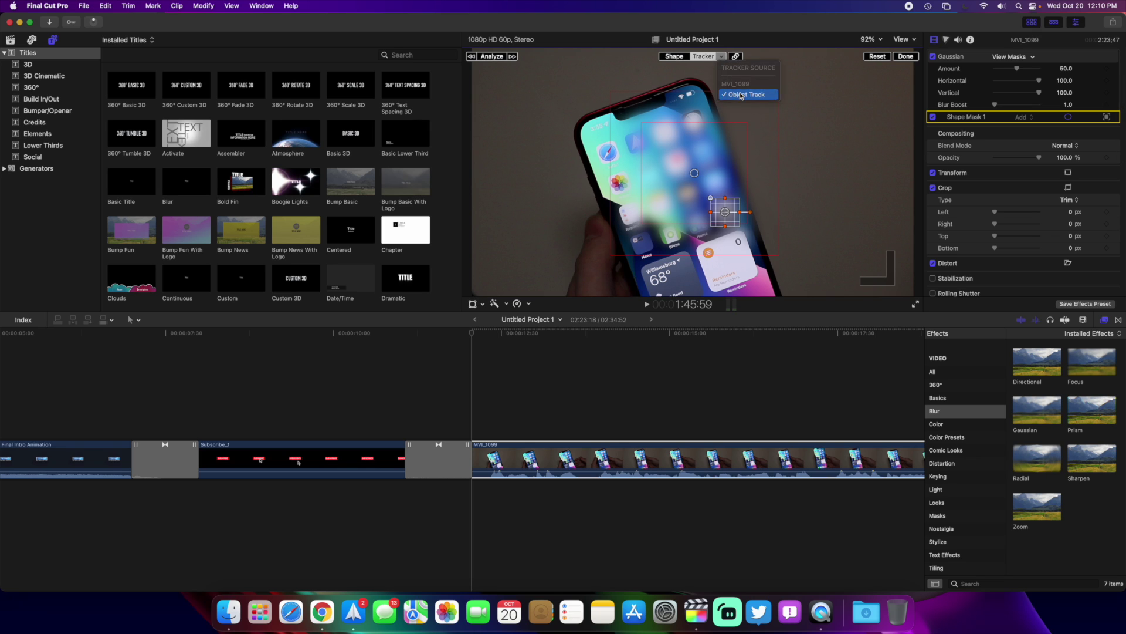
click(742, 95)
- Refit the blur's shape mask closely around the Settings icon and analyze the clip's motion to track it
drag(695, 148, 732, 187)
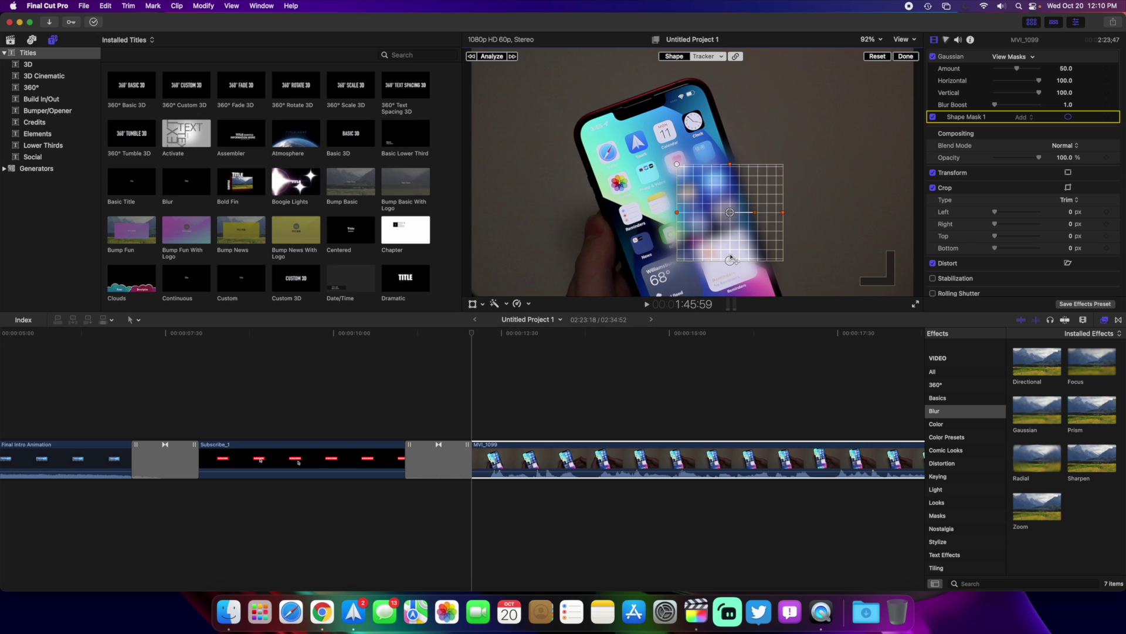
drag(722, 264, 683, 220)
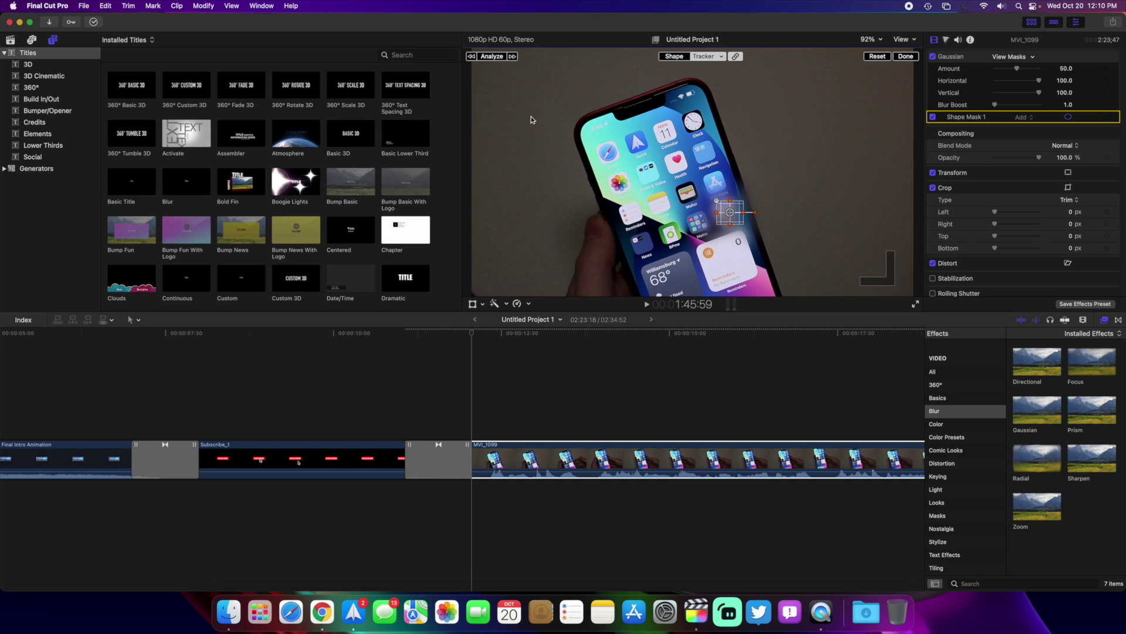
click(502, 59)
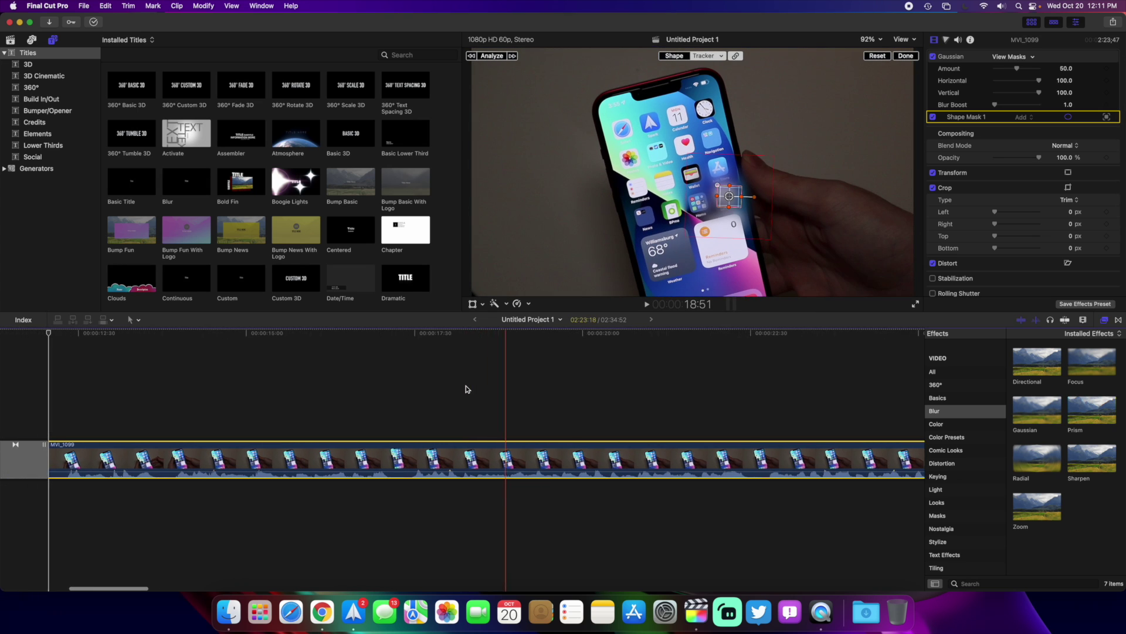
- Show the tracking editor for the MVI_1099 clip in the timeline
scroll(466, 389, right, 10)
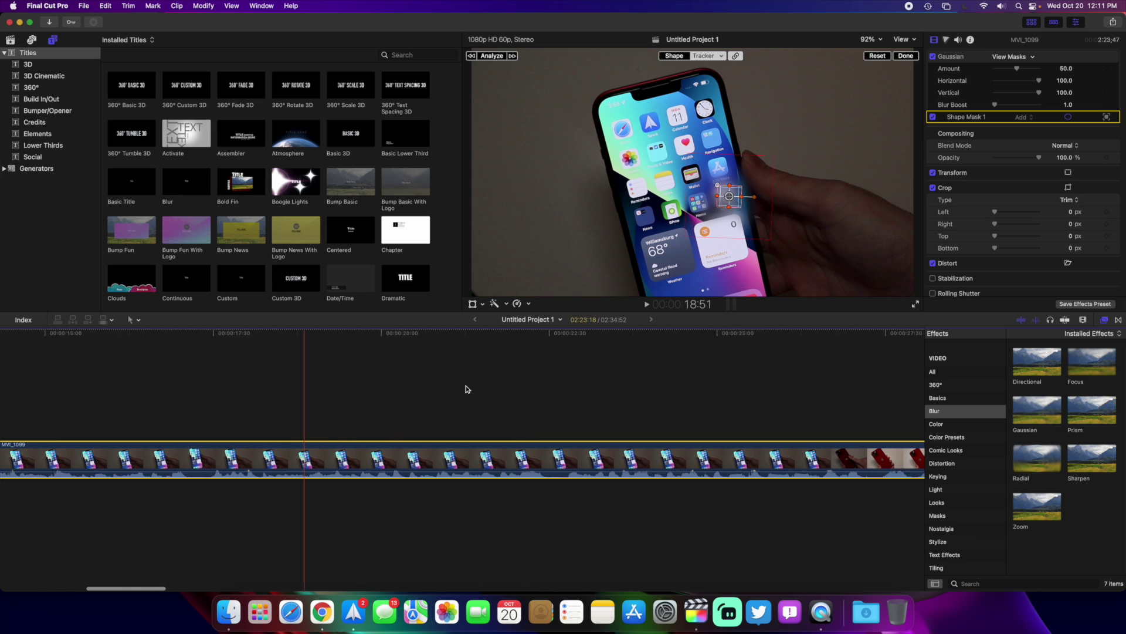
right_click(444, 469)
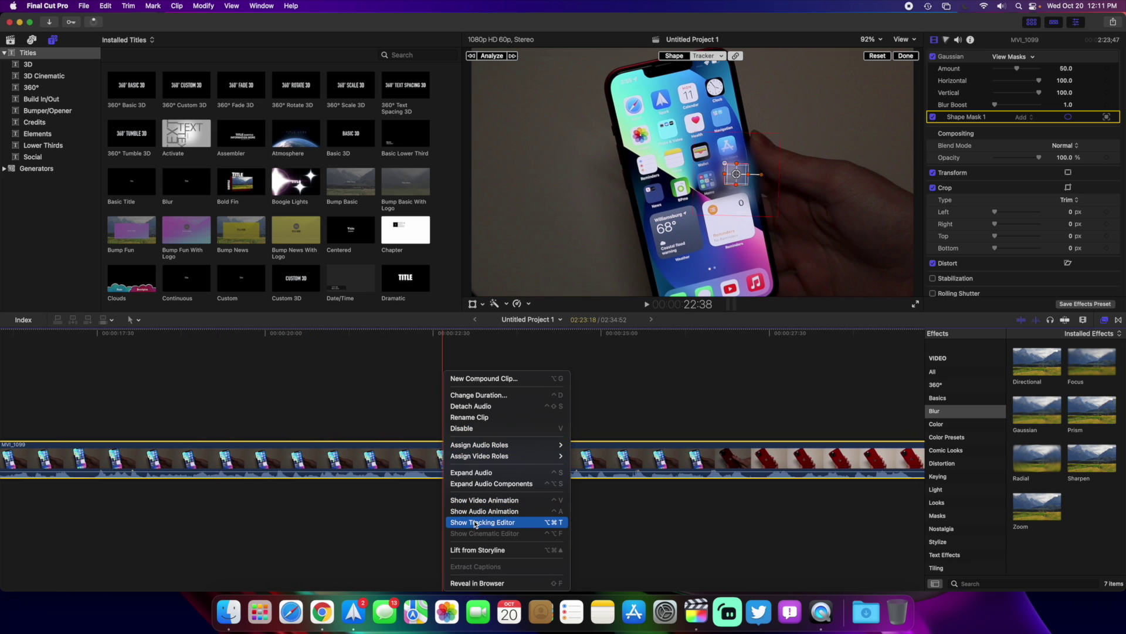
click(462, 500)
- Examine the object track along the MVI_1099 clip to see which part of the footage the analysis covers
scroll(373, 464, left, 5)
scroll(374, 463, left, 6)
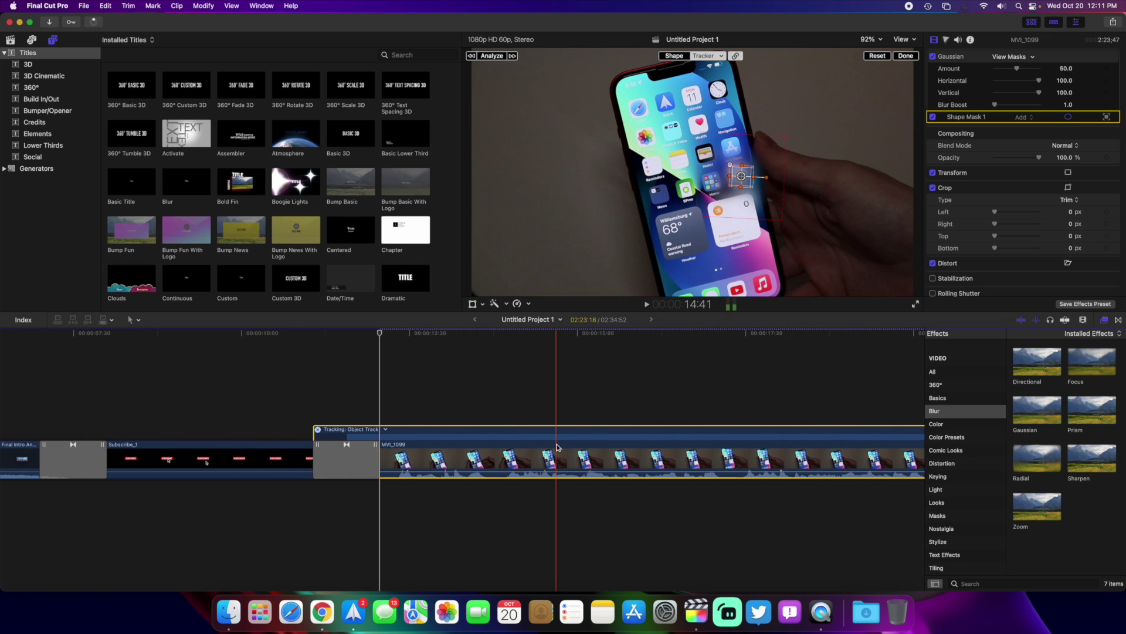
scroll(557, 447, right, 10)
scroll(557, 447, right, 2)
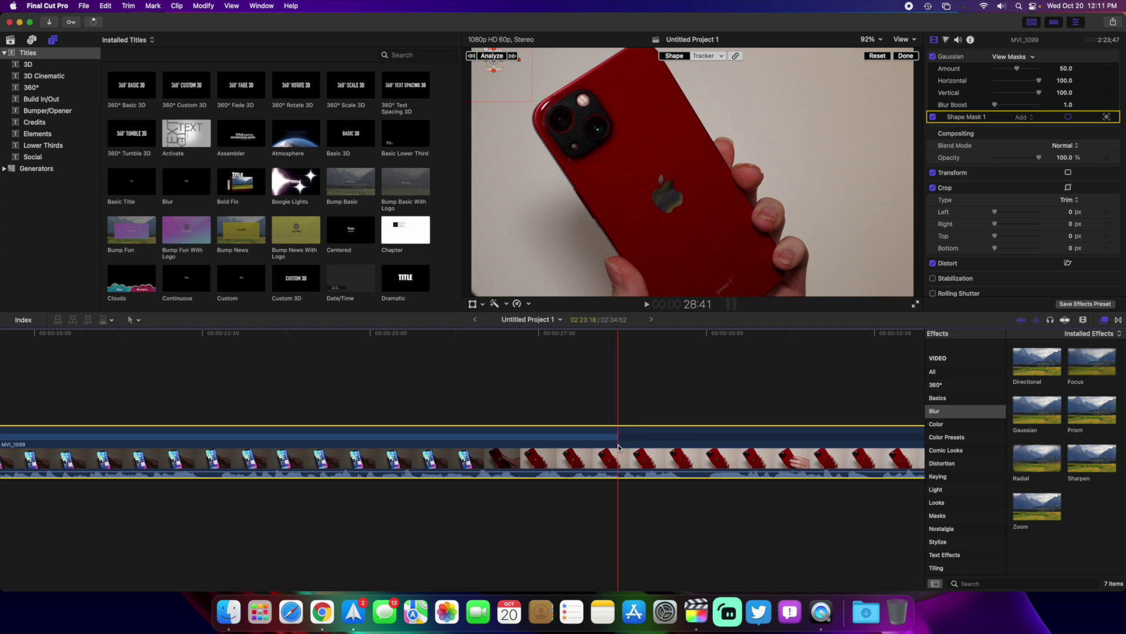
scroll(619, 447, right, 2)
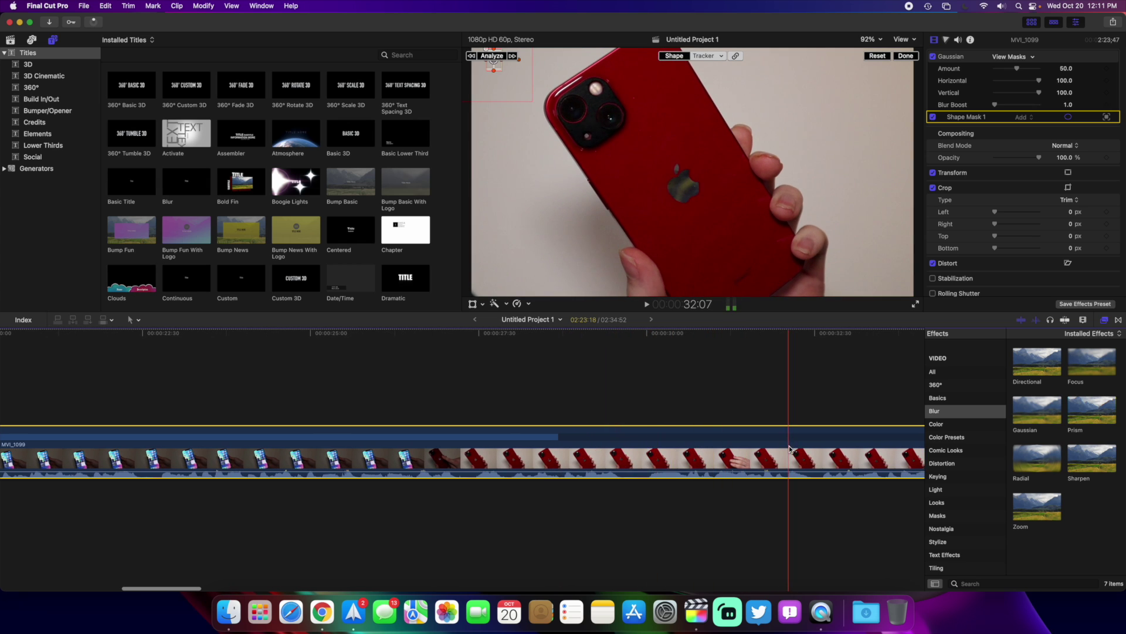
scroll(853, 450, right, 10)
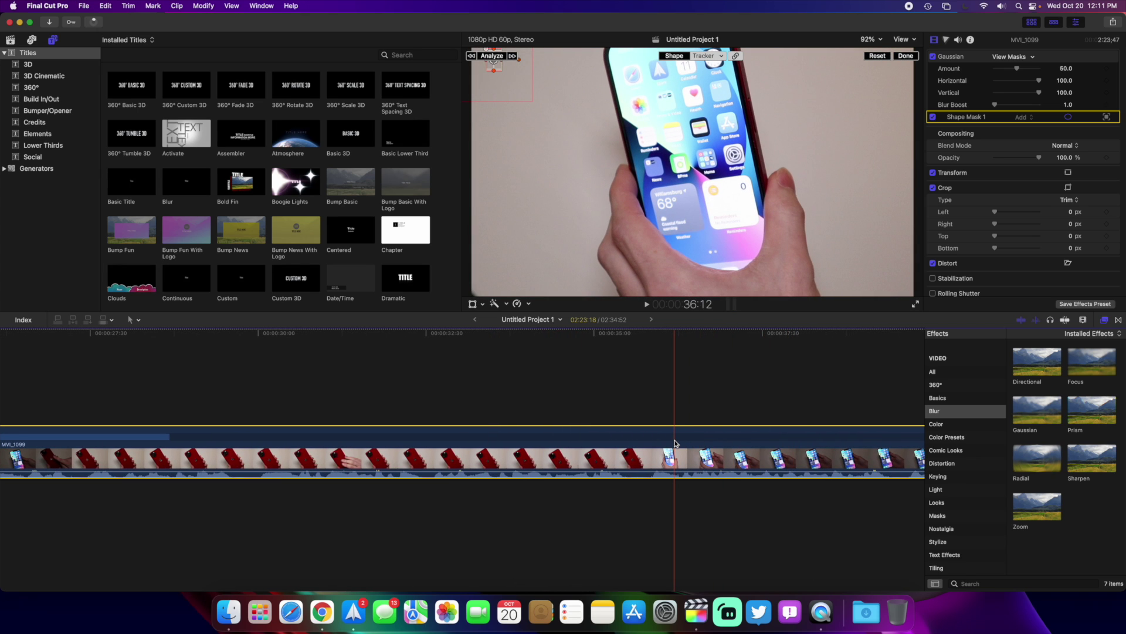
scroll(640, 444, left, 4)
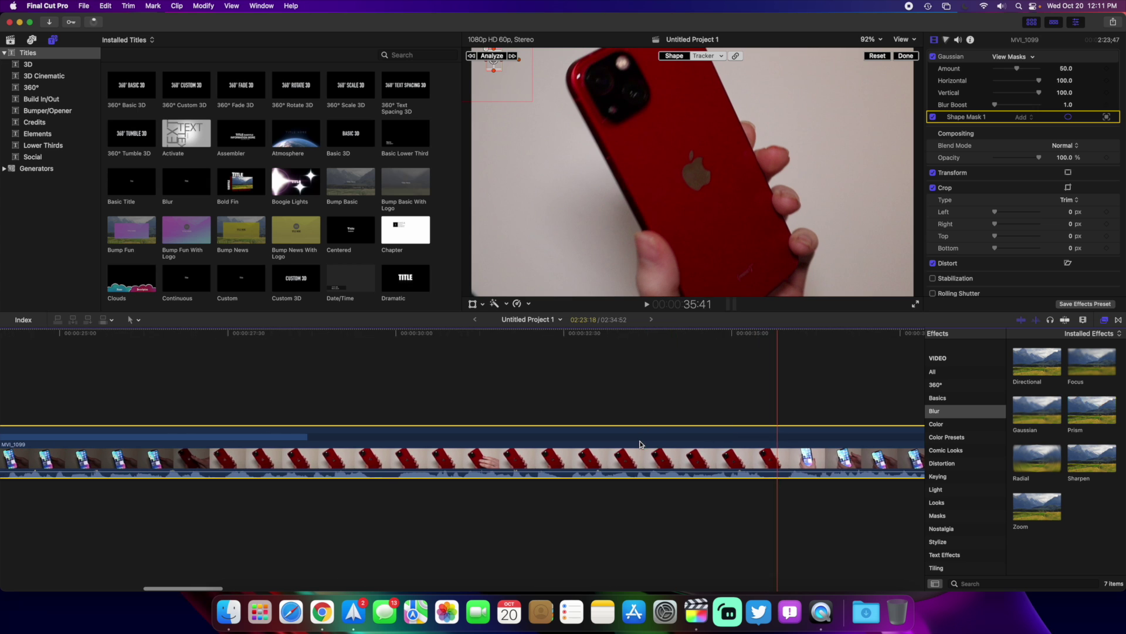
scroll(640, 444, left, 20)
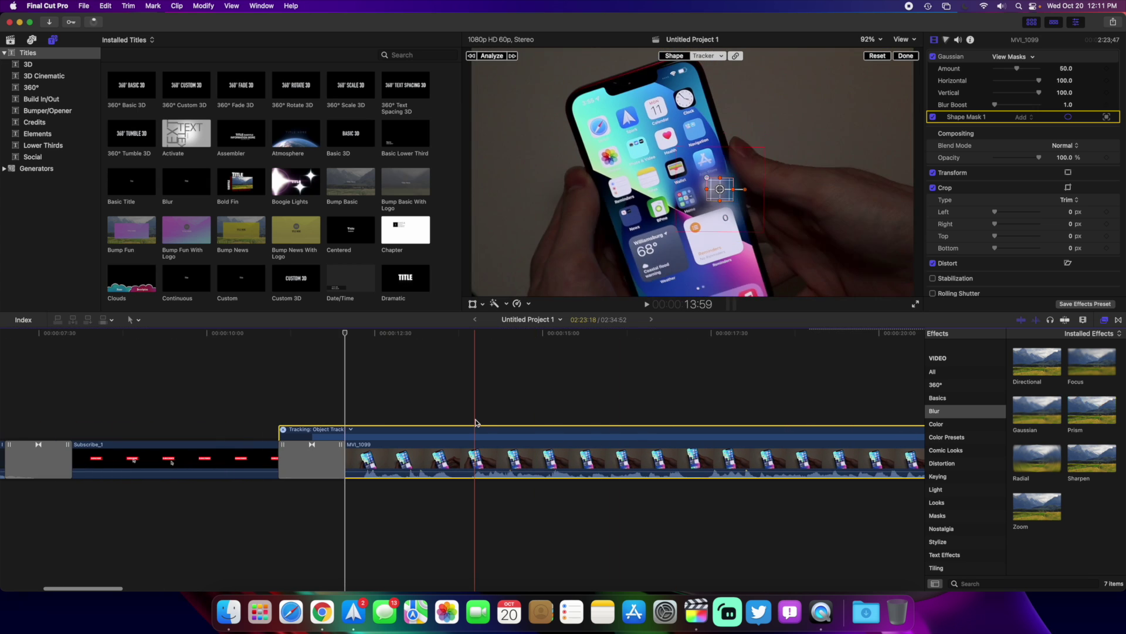
- Play the phone clip from its start to check the tracked blur, finishing the on-screen mask editing
click(347, 408)
key(space)
key(space)
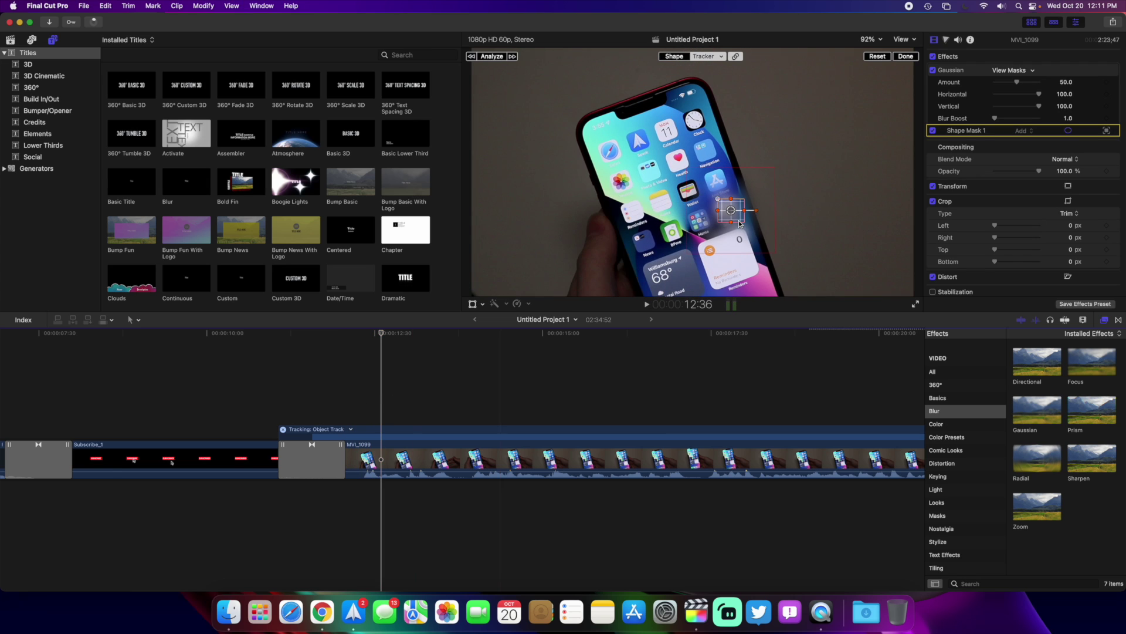
click(910, 57)
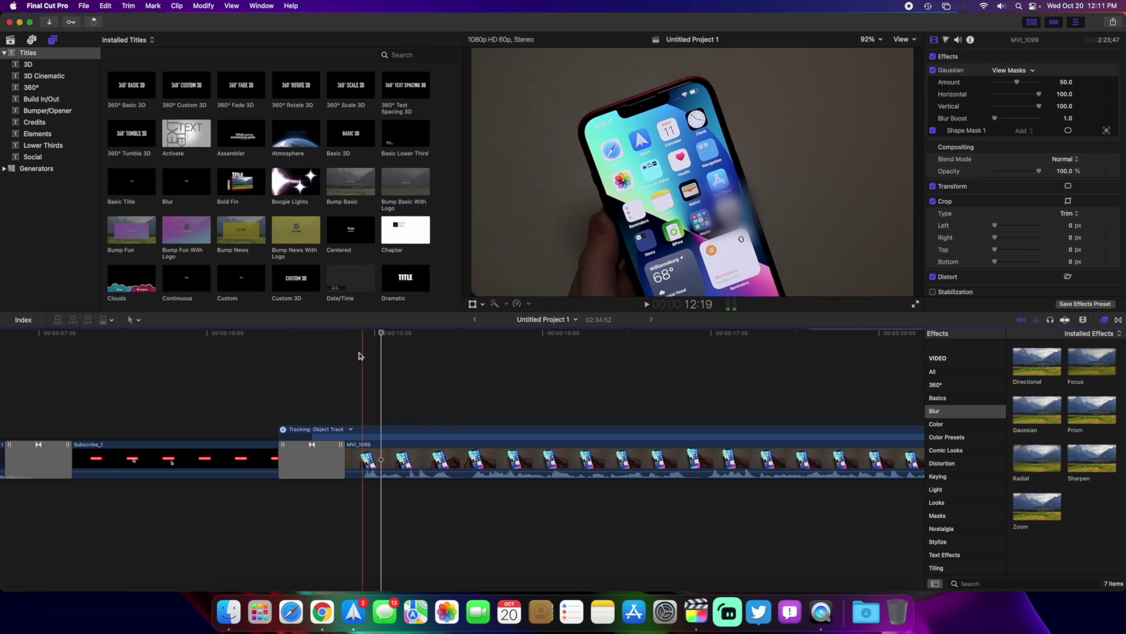
key(space)
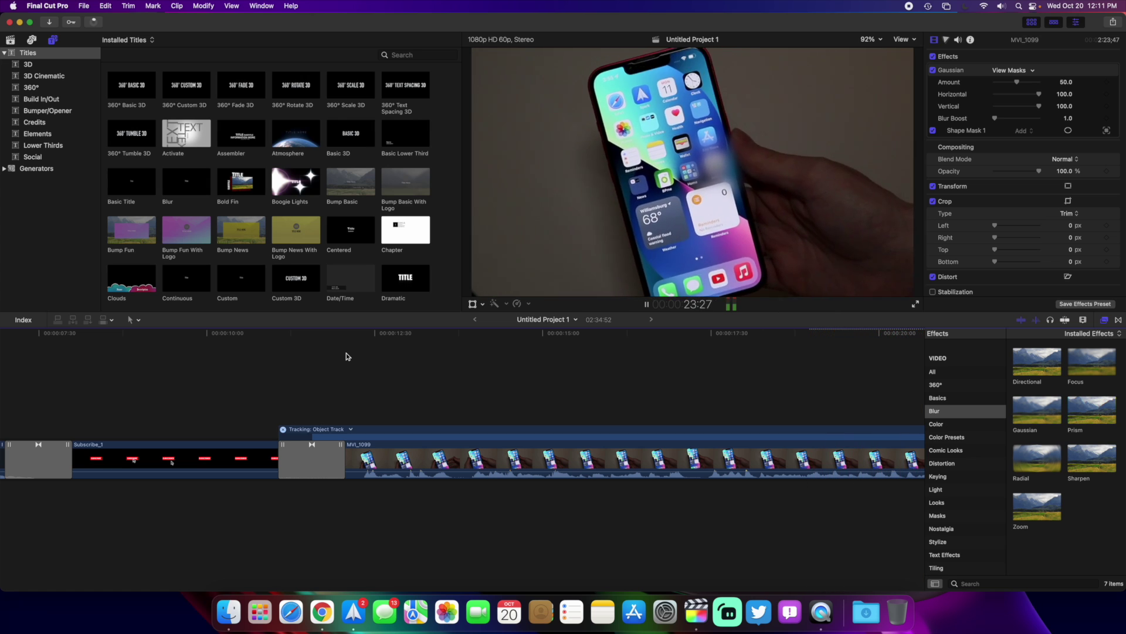
key(space)
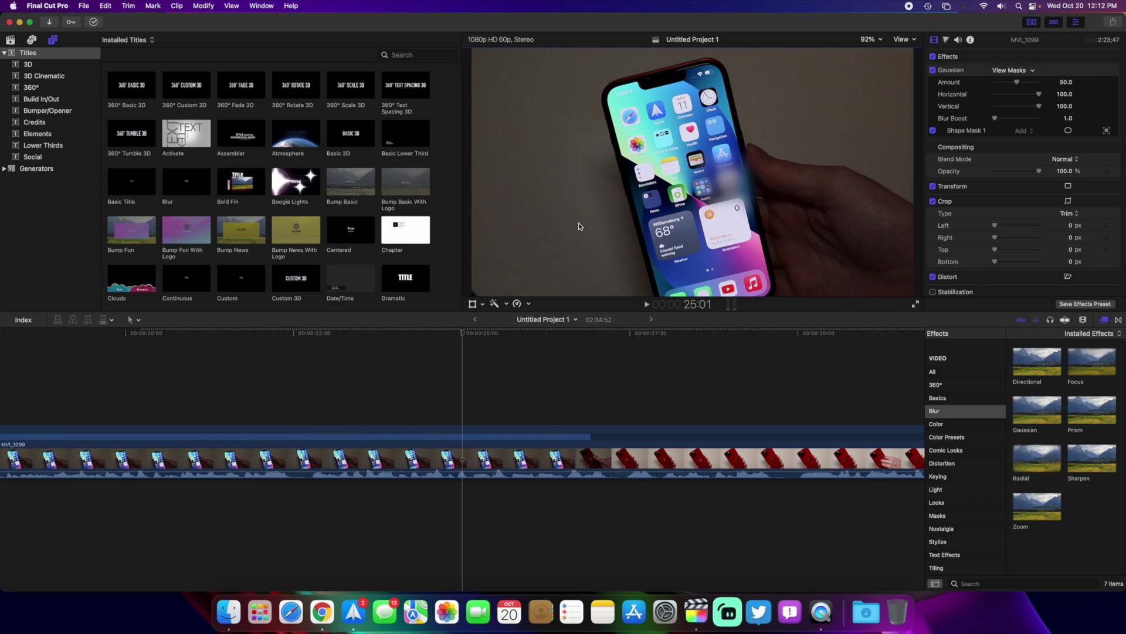
click(483, 304)
click(495, 314)
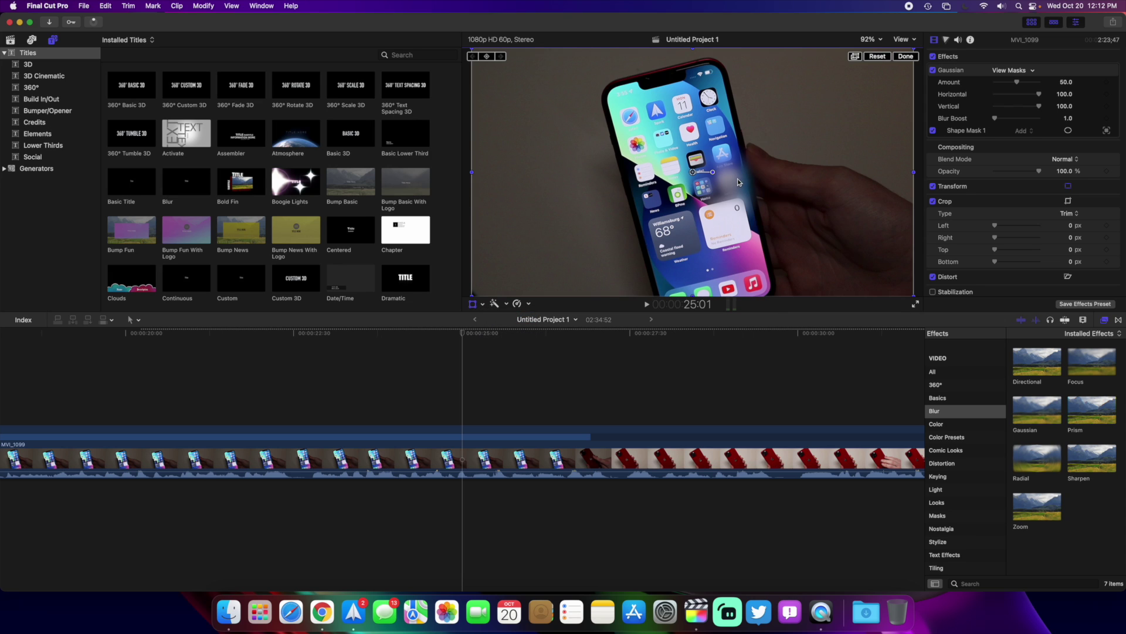
click(906, 57)
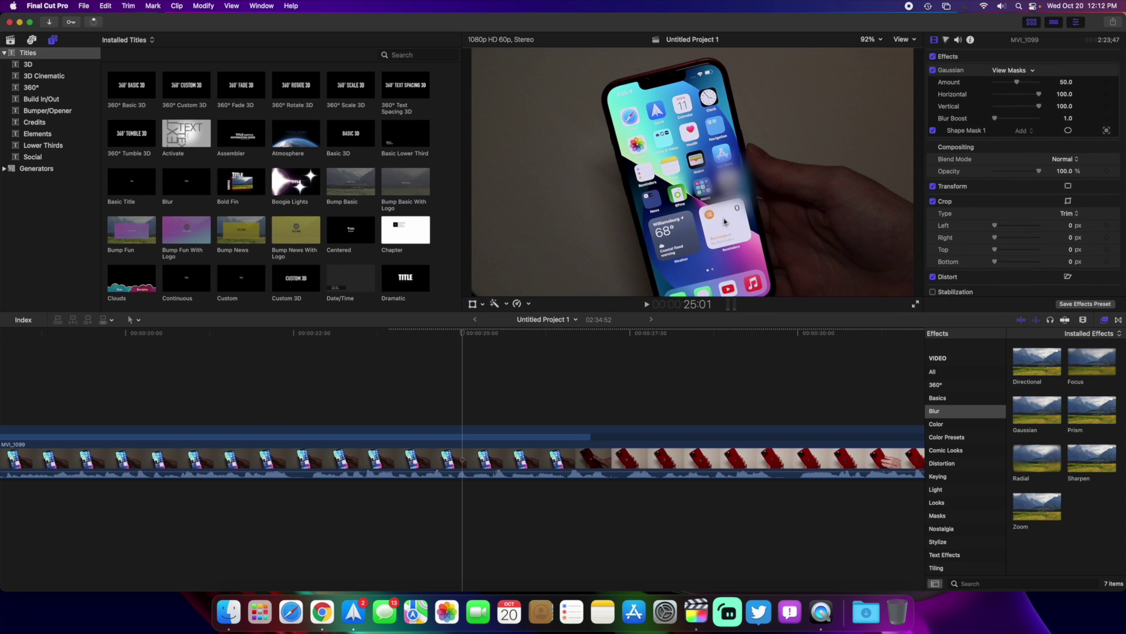
- Add a Basic Title above the MVI_1099 clip, just after the clip's opening transition
click(322, 393)
scroll(321, 393, left, 10)
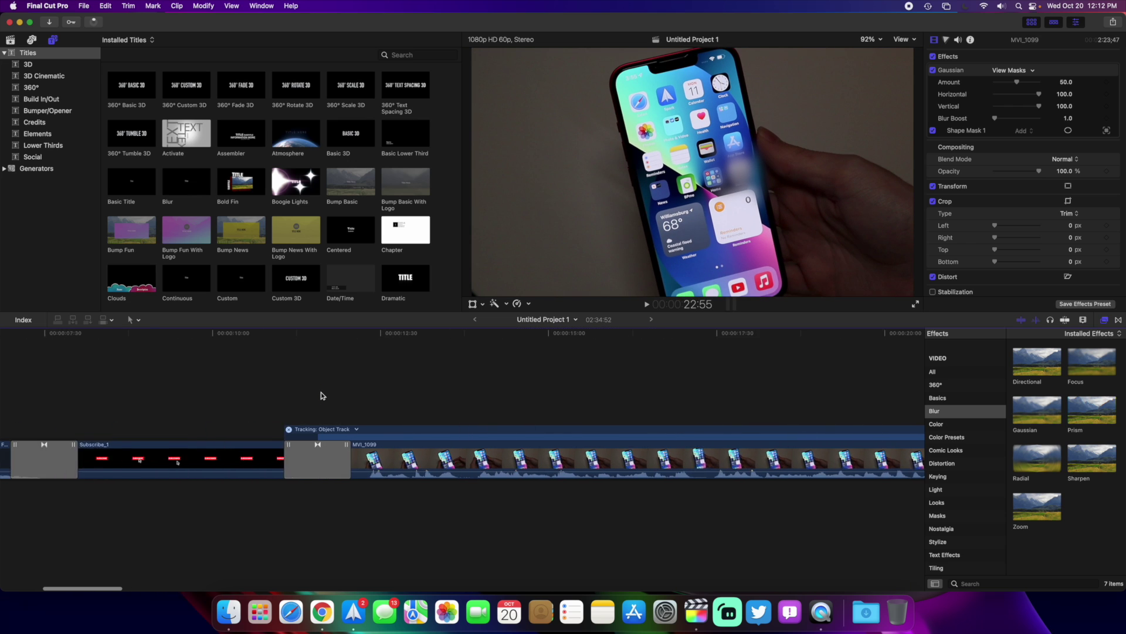
click(316, 393)
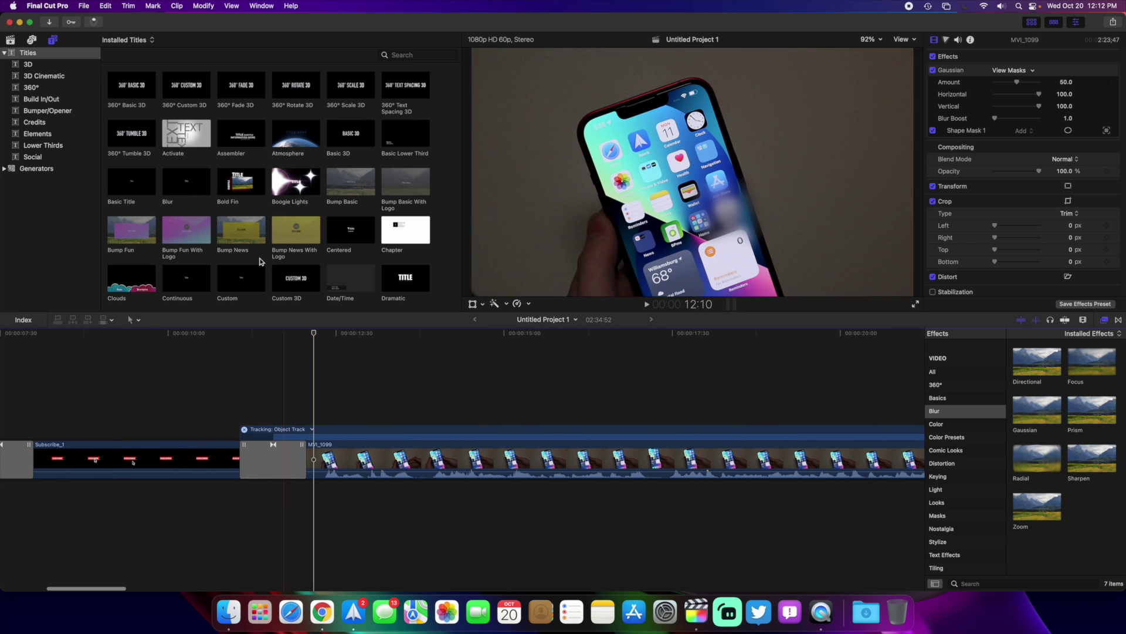
drag(131, 184, 316, 413)
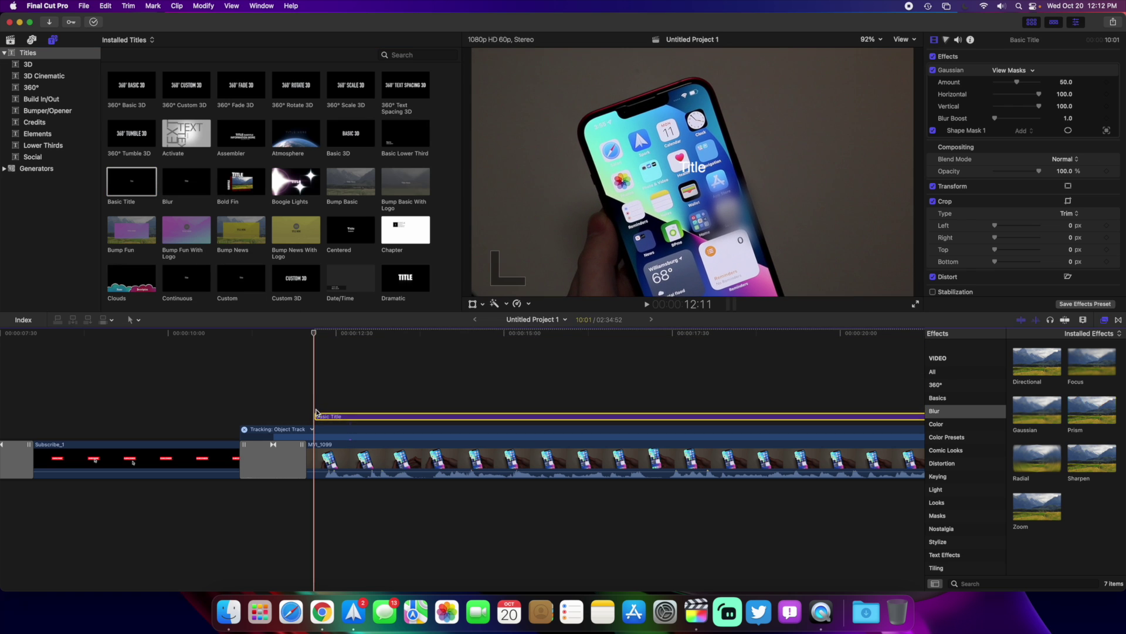
- Move the title beside the blurred Settings icon, at about X 373 px and Y -103 px, and change its text to "<--- Settings"
scroll(377, 393, right, 10)
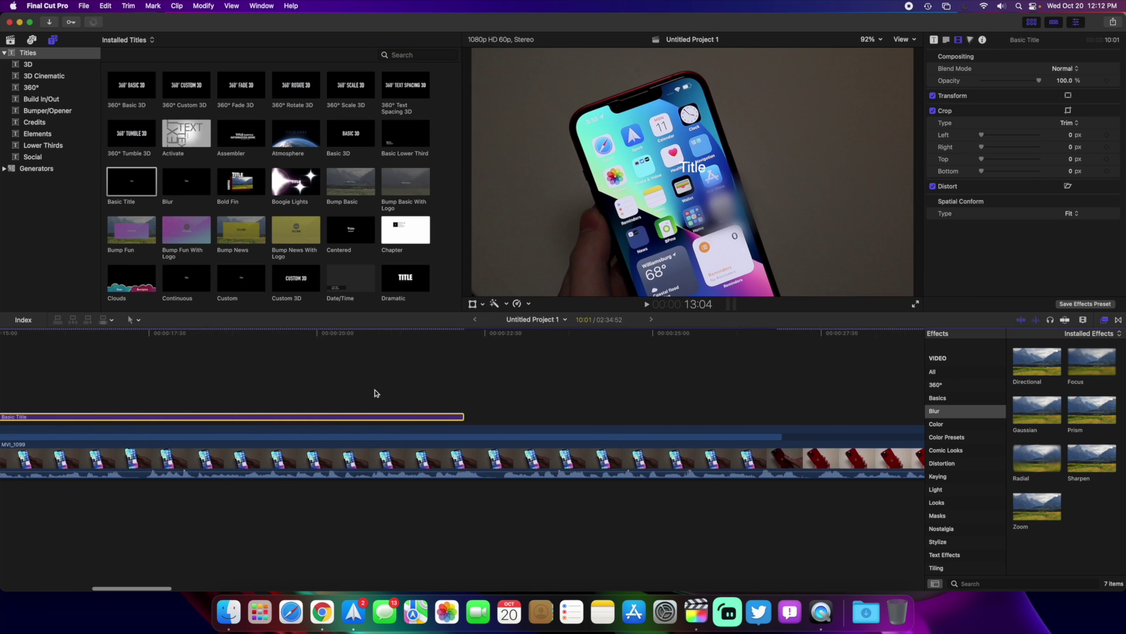
scroll(376, 392, left, 4)
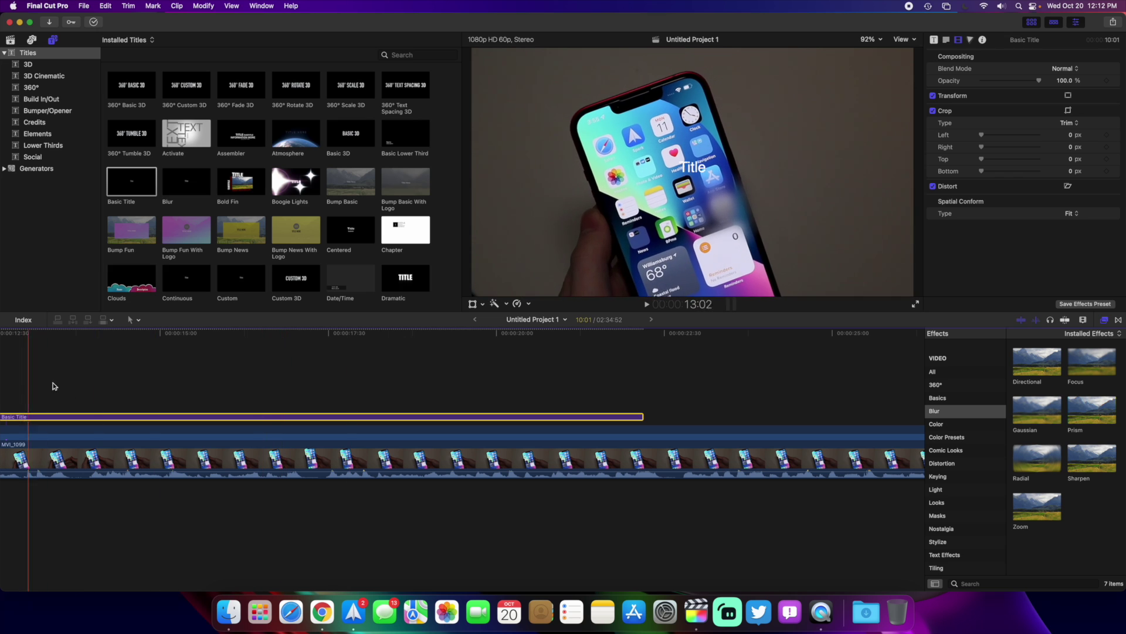
scroll(53, 386, left, 3)
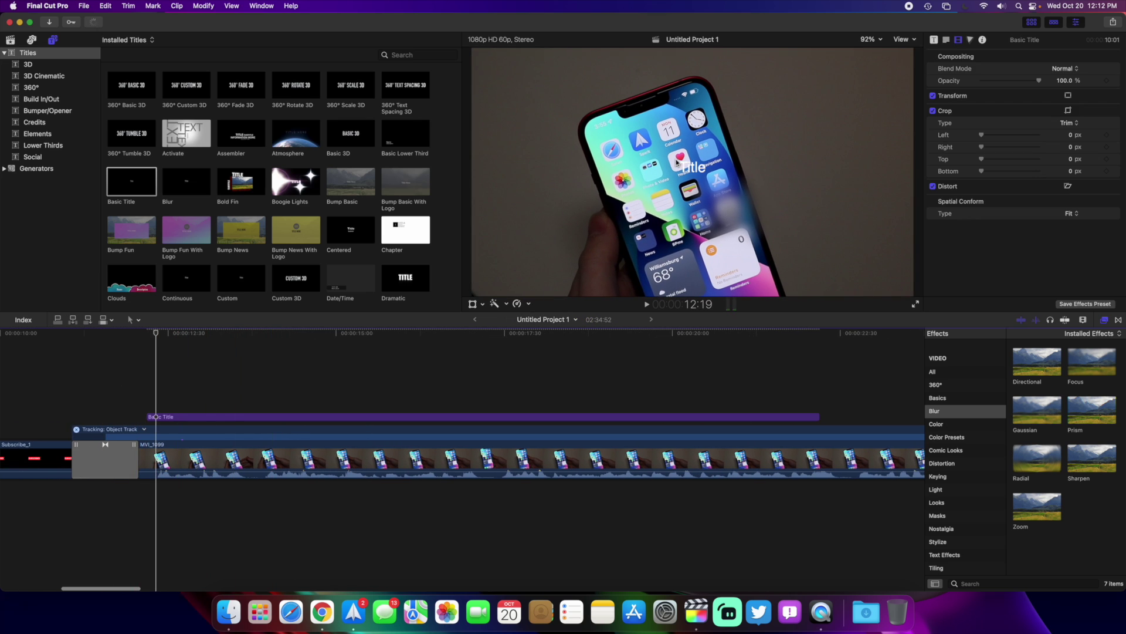
drag(678, 162, 785, 191)
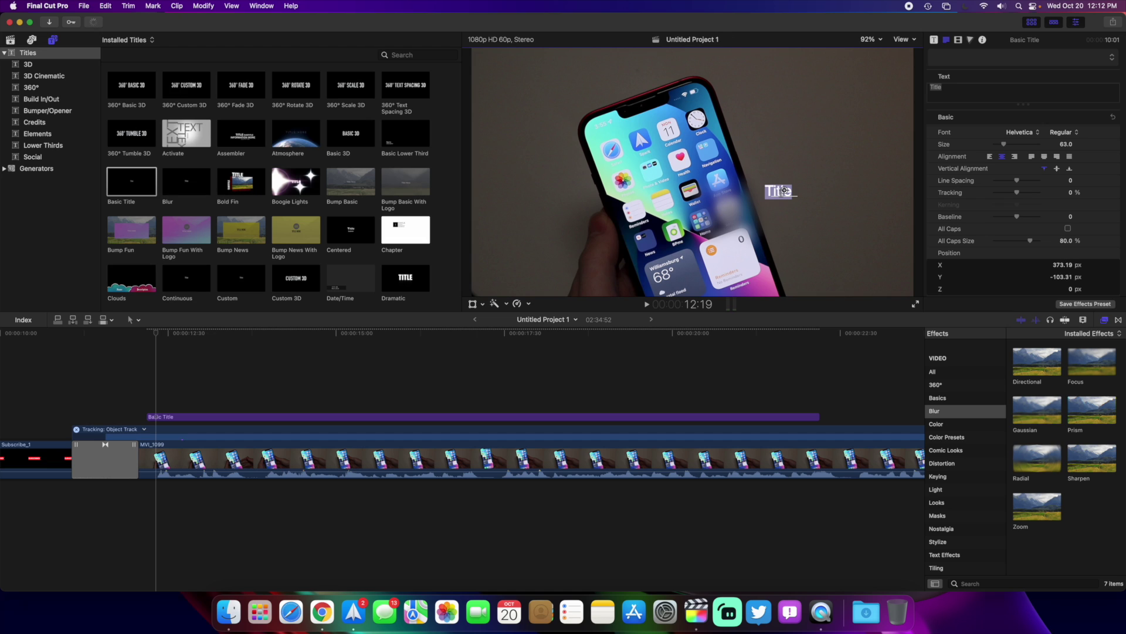
key(BackSpace)
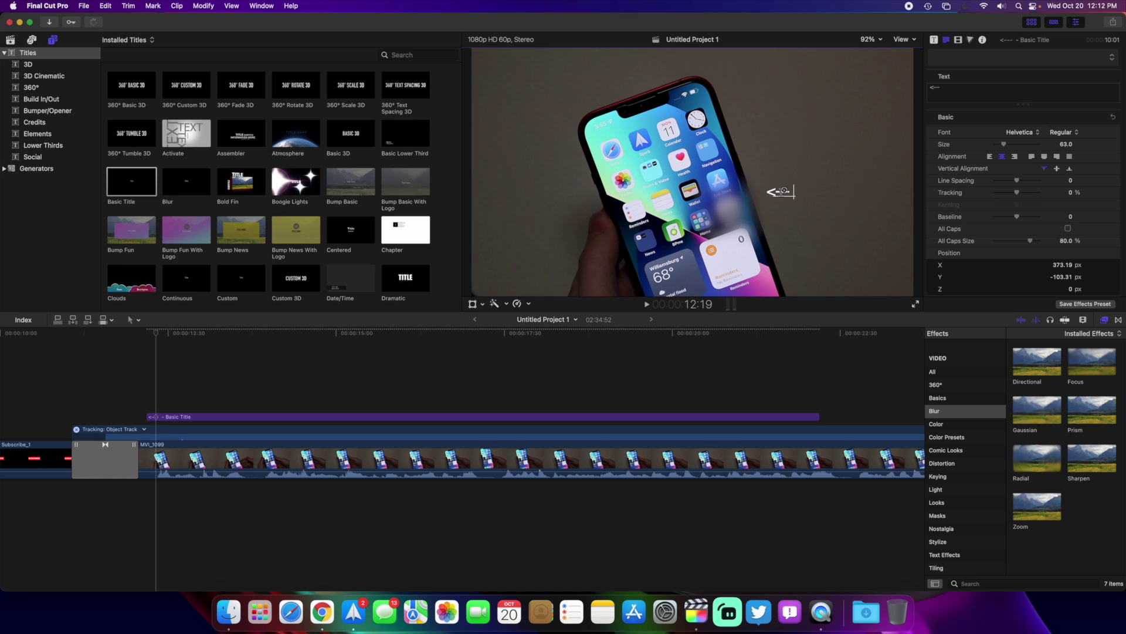
text(Settings)
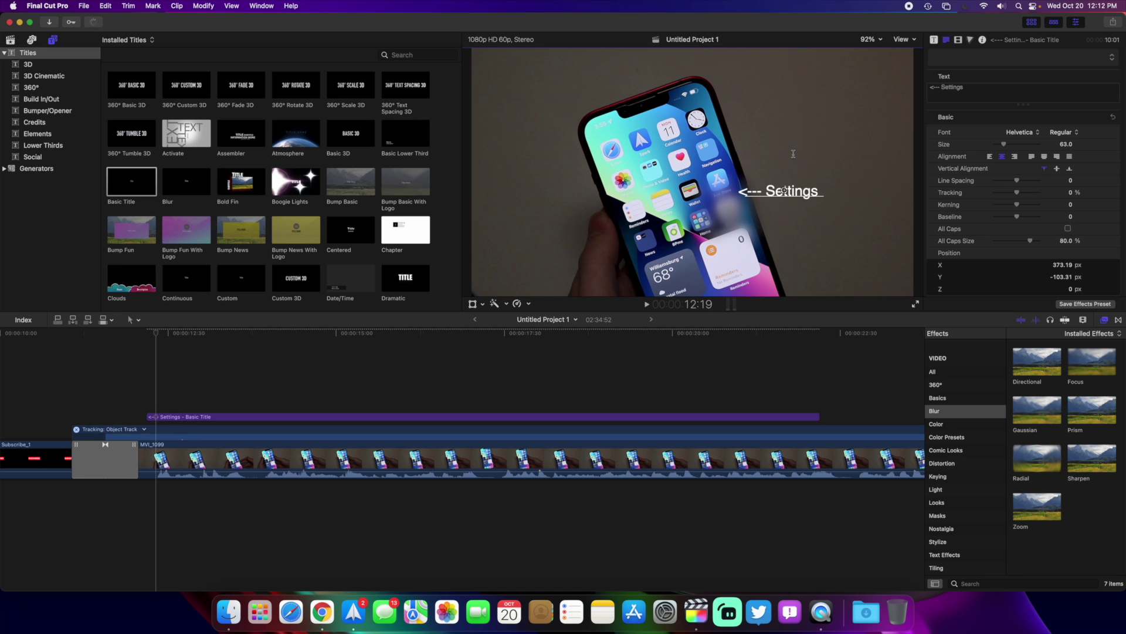
- Move the "<--- Settings" title away from the phone's edge to about X 460 px and Y -143 px, and check its placement near 20:54
drag(786, 190, 807, 200)
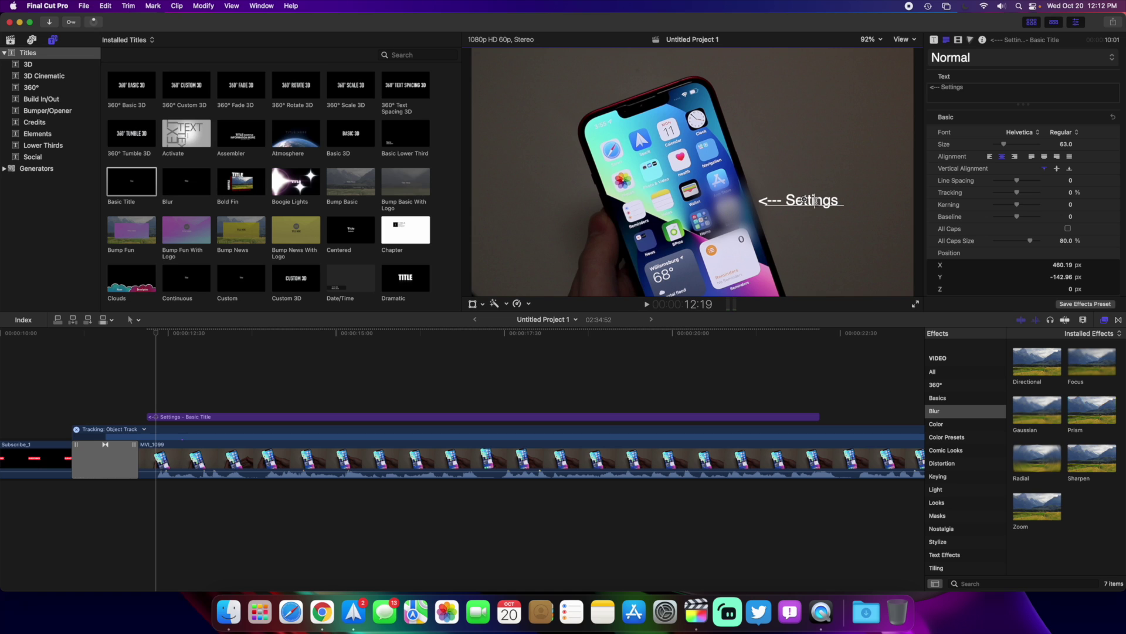
double_click(815, 201)
click(734, 343)
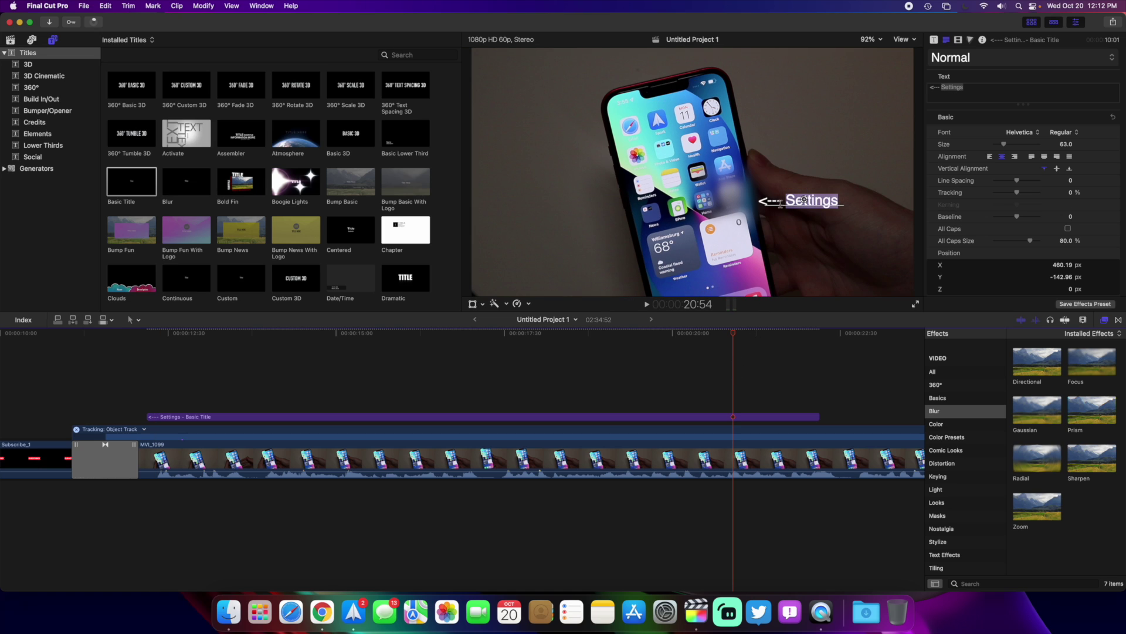
- Attach the title's Transform to a tracker, using Object Track 2 of the MVI_1099 clip as the source
click(483, 304)
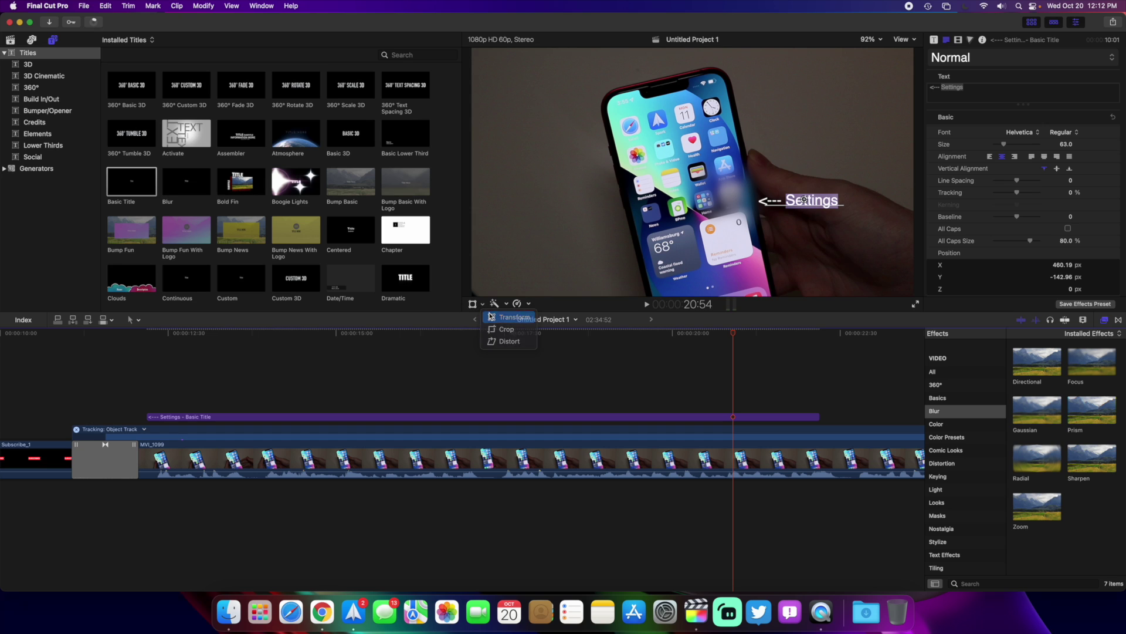
click(500, 315)
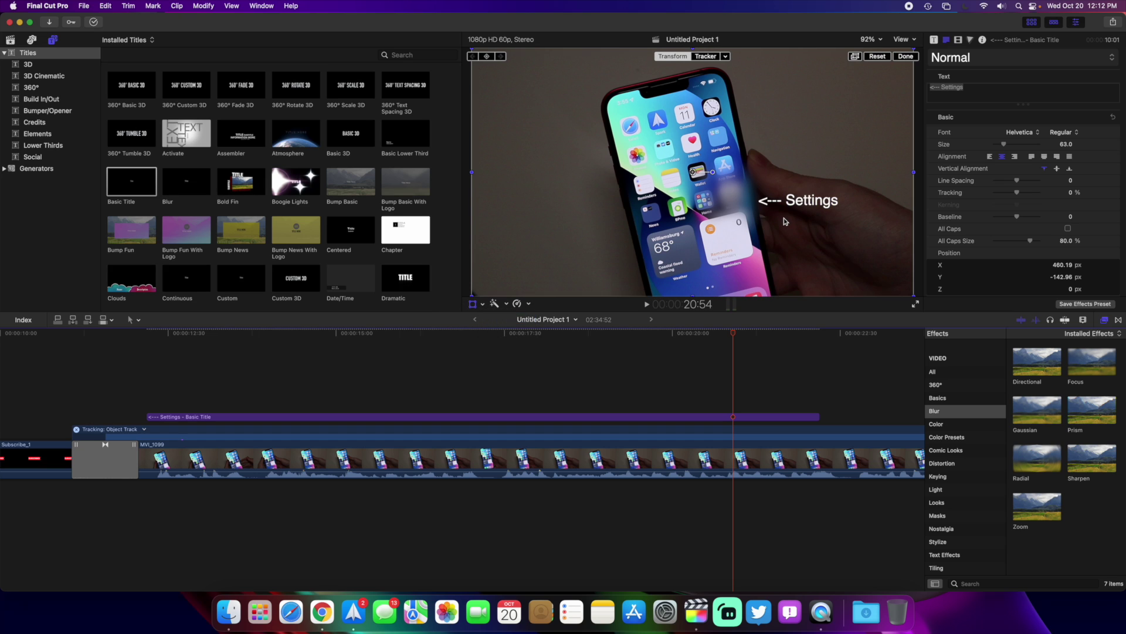
click(713, 57)
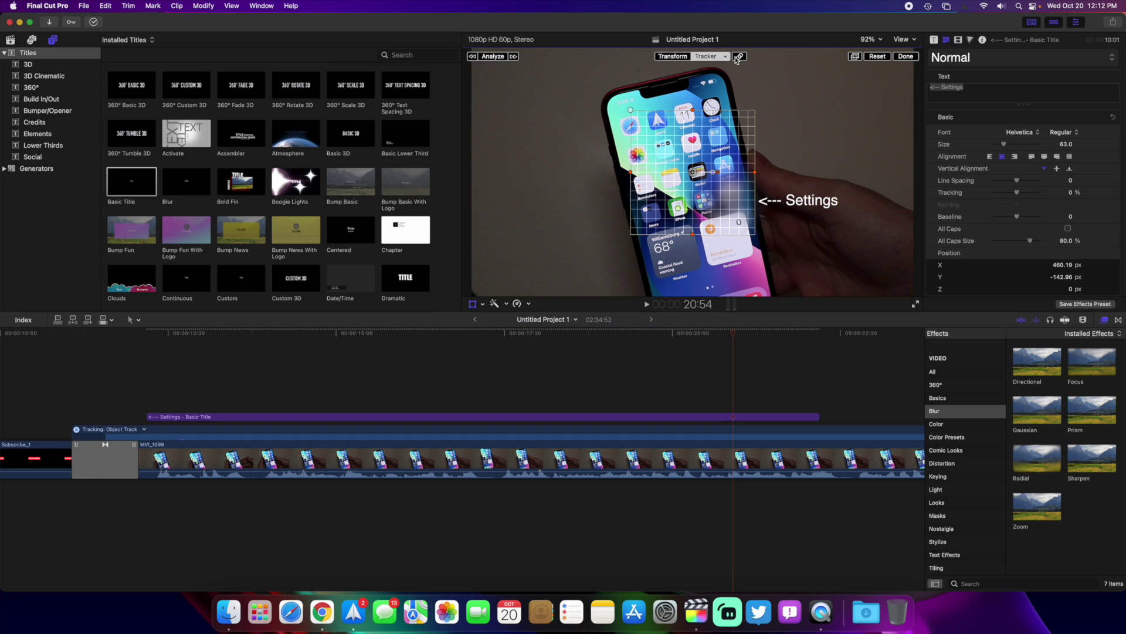
click(726, 56)
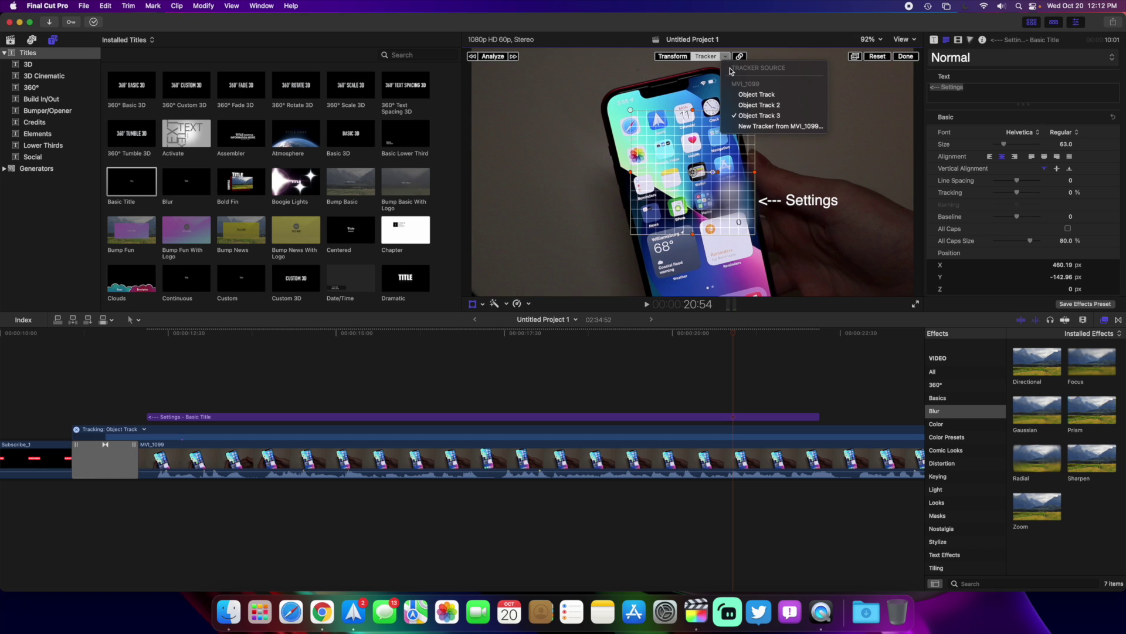
click(761, 105)
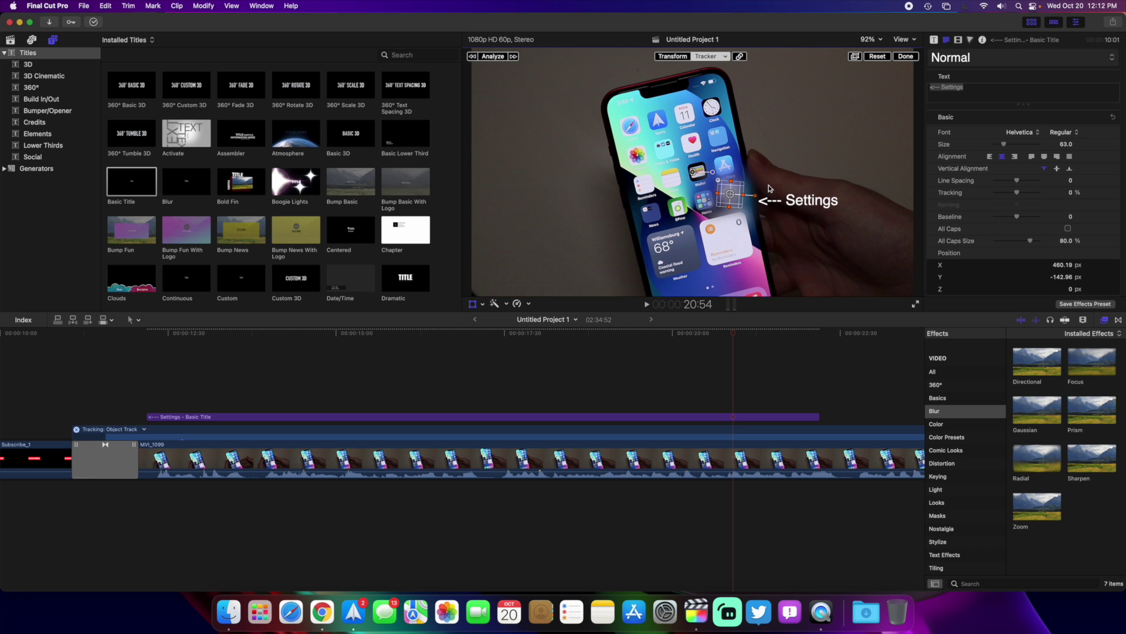
- Play the phone clip from near the title's start to past its end to check how the title follows the blurred icon
click(606, 385)
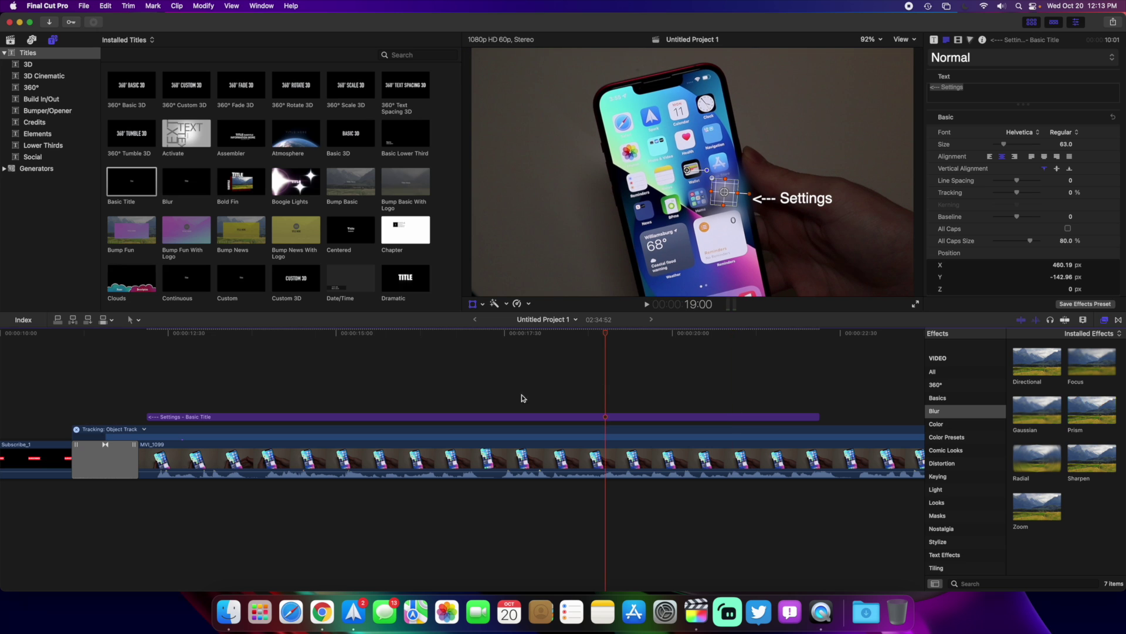
click(155, 384)
key(space)
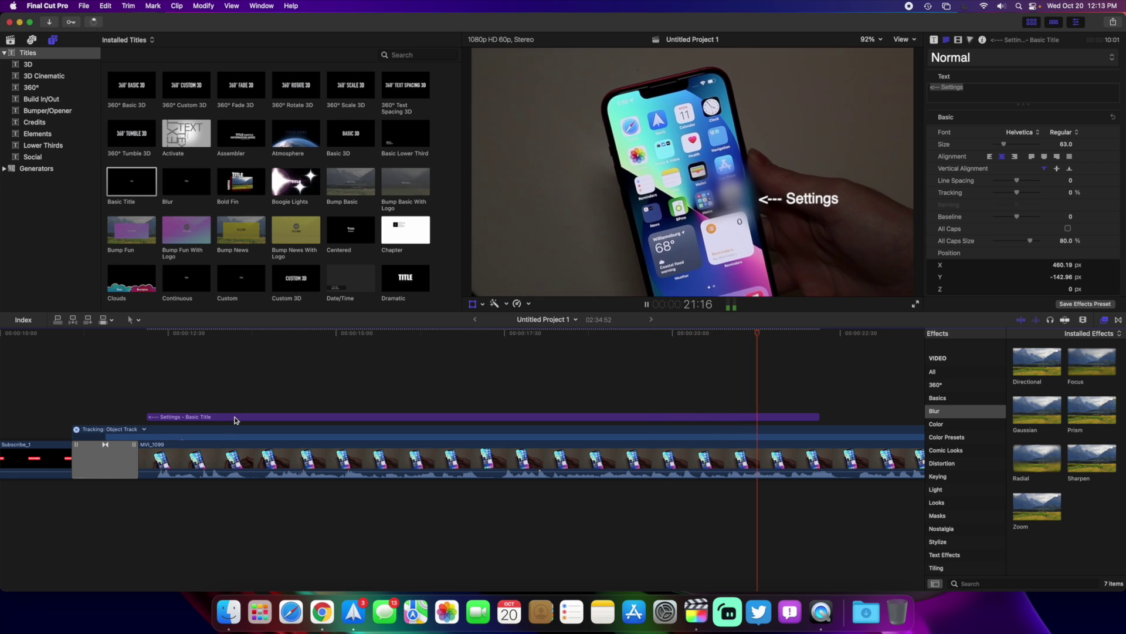
key(space)
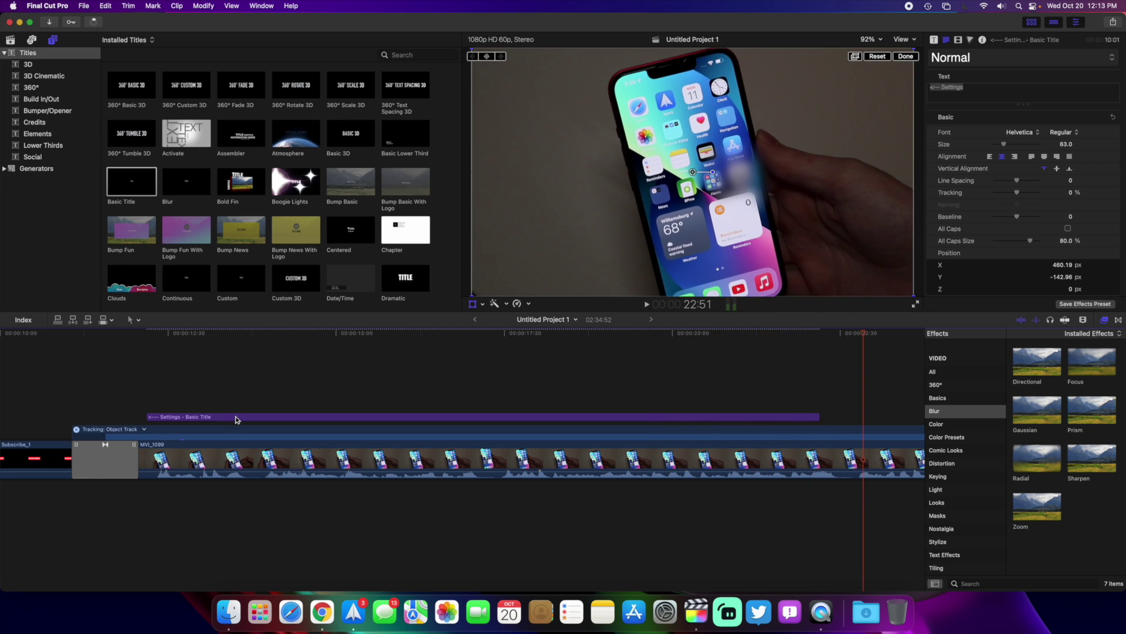